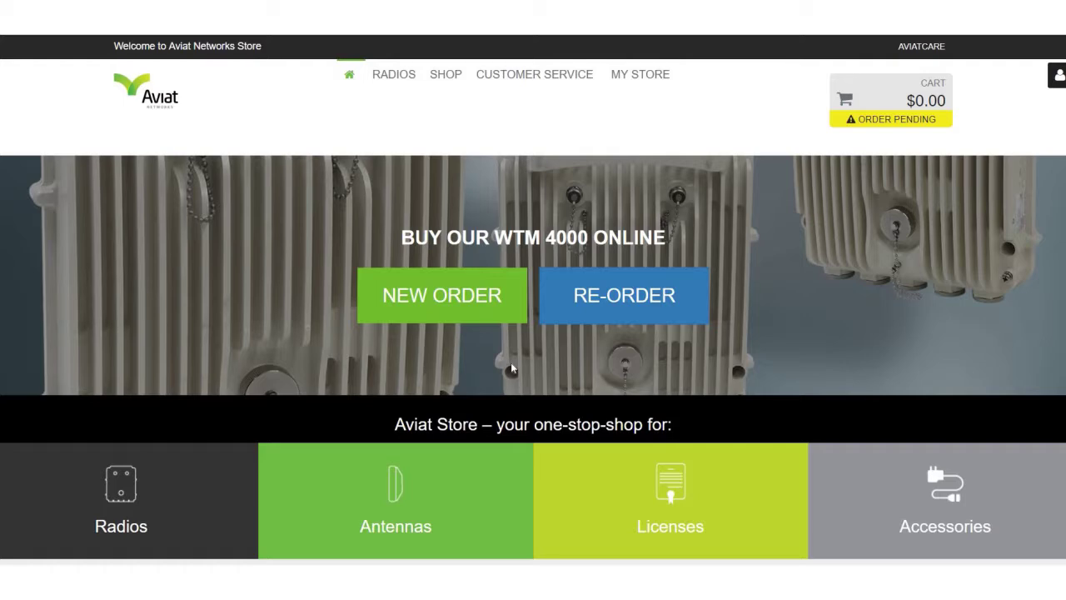
Start a new radio order for the United States with WTM 4100 radios.
left_click(459, 308)
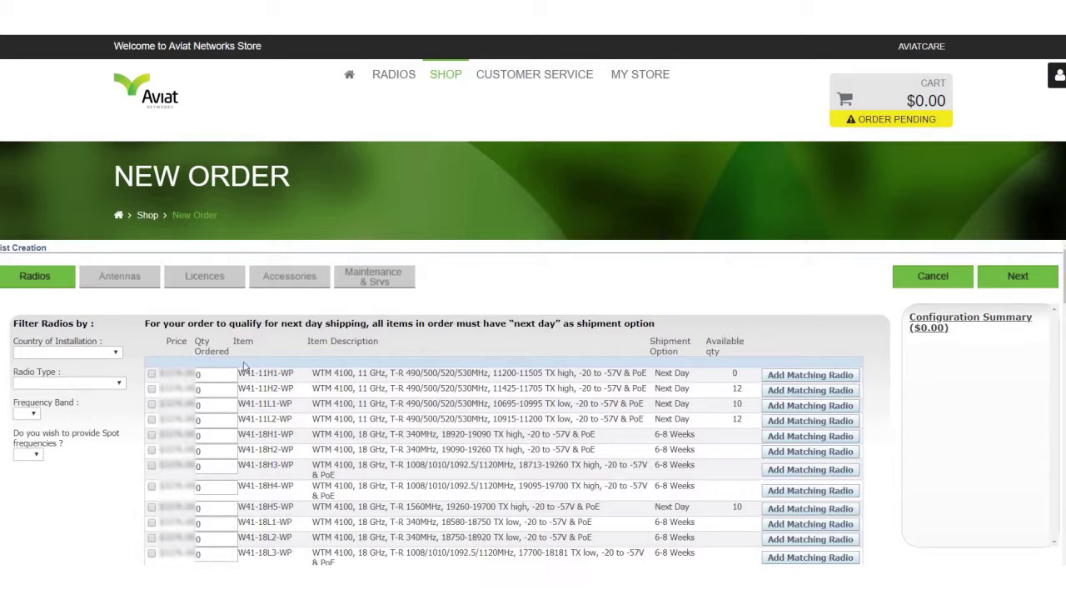
left_click(75, 357)
left_click(69, 380)
left_click(67, 382)
left_click(46, 407)
Narrow the radios to the 11 GHz band with spot frequencies set to Yes.
left_click(25, 413)
left_click(20, 438)
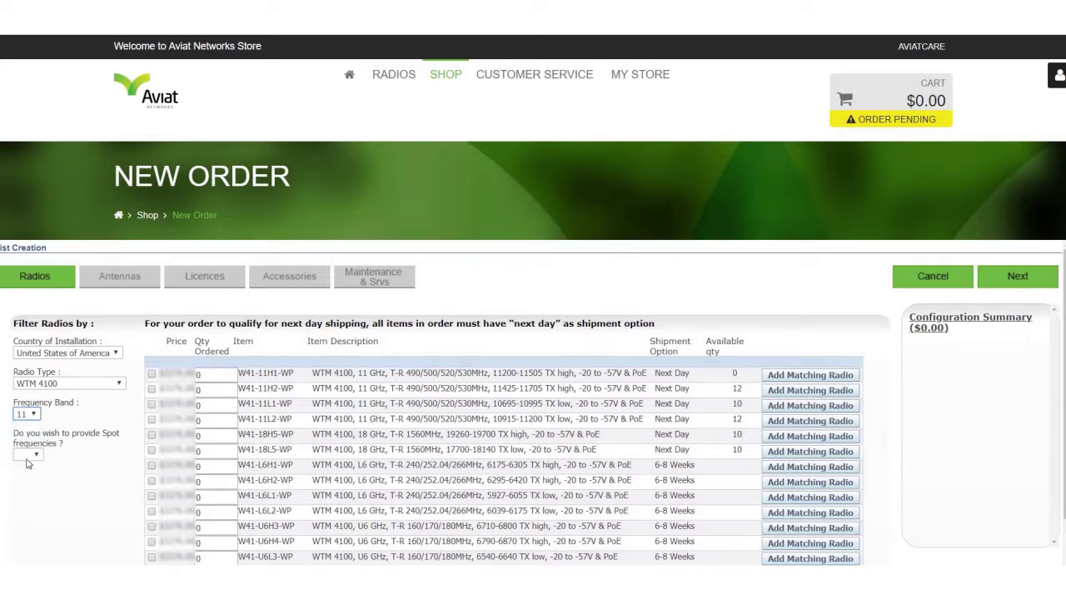
left_click(27, 453)
left_click(25, 479)
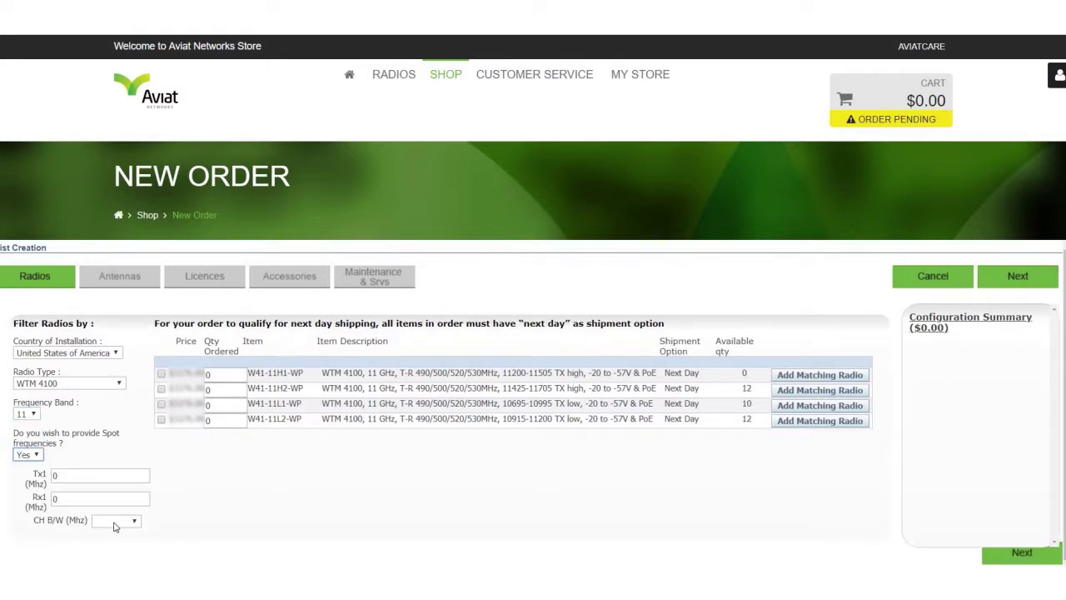
left_click(114, 522)
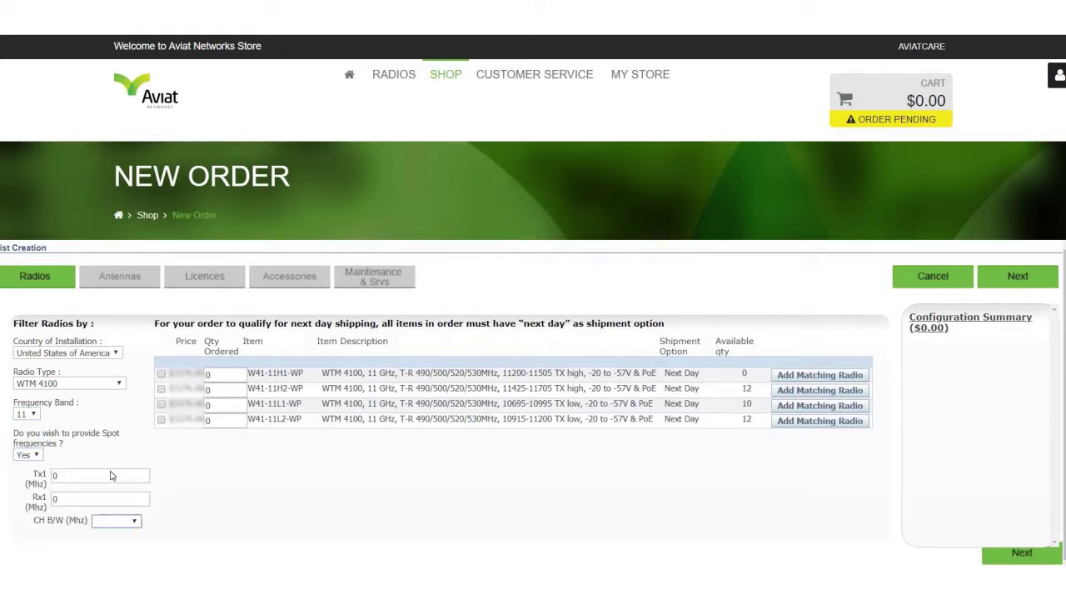
left_click(190, 513)
mouse_move(383, 74)
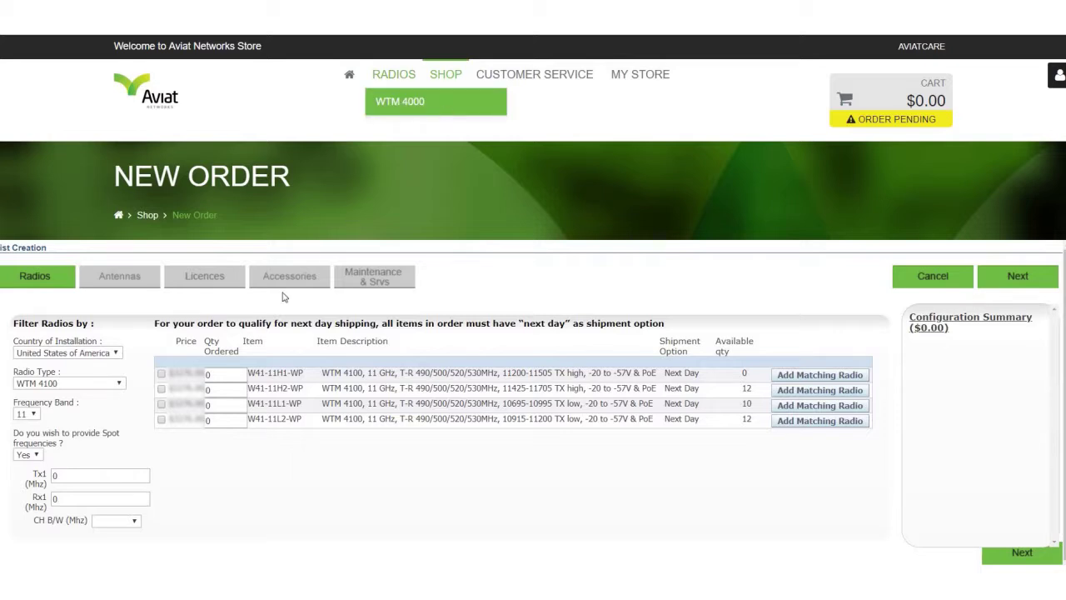
Order one W41-11H2-WP radio with its matching W41-11L2-WP radio and continue to antennas.
left_click(161, 389)
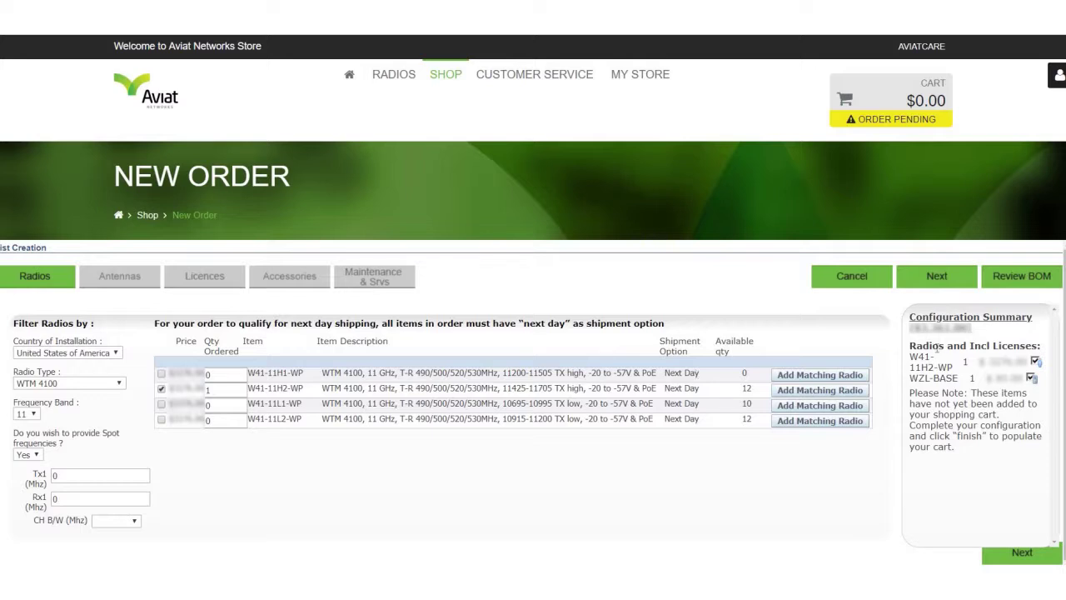
left_click(855, 391)
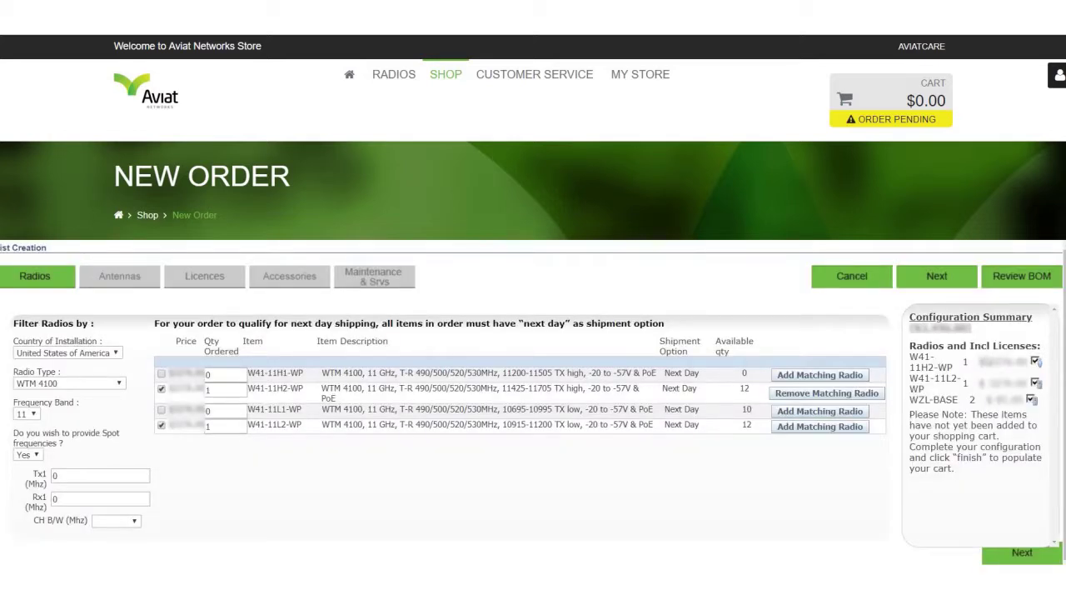
left_click(937, 276)
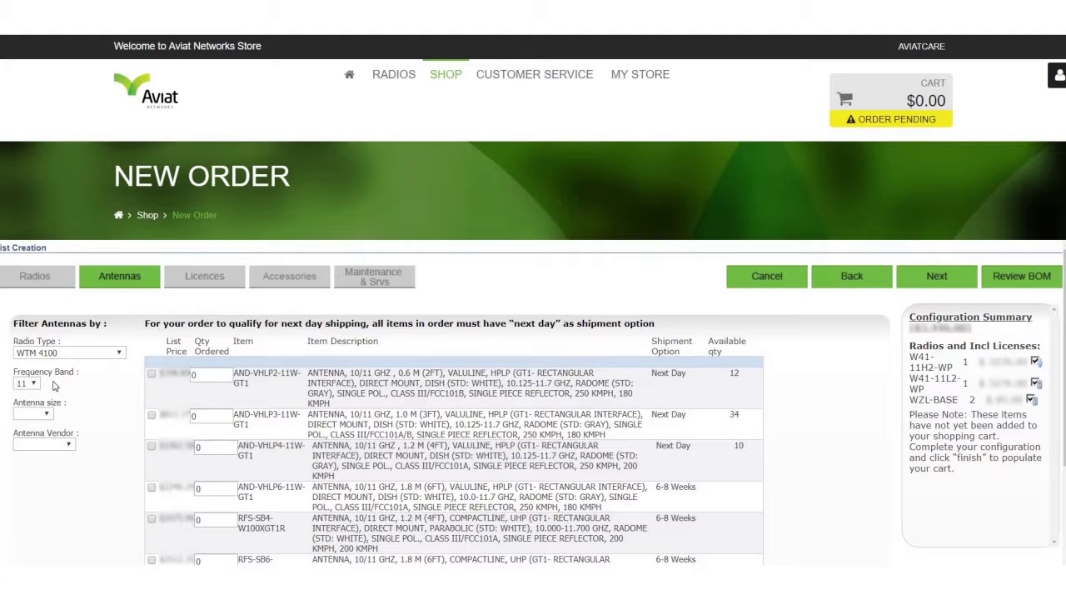
Filter the antenna list to 2 Feet antennas.
left_click(42, 413)
left_click(32, 449)
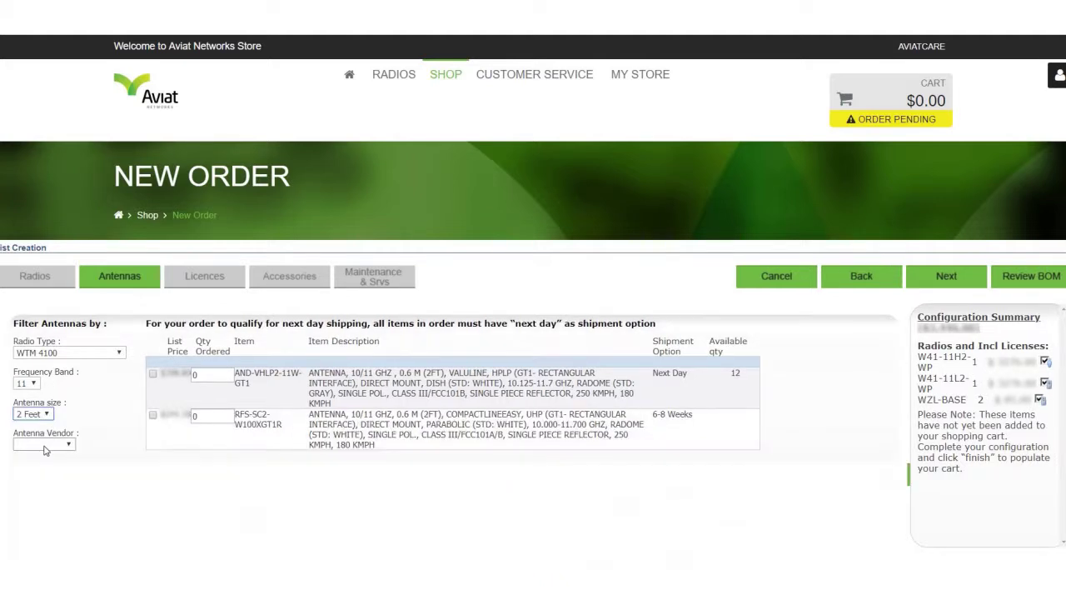
left_click(45, 444)
left_click(111, 430)
Order two AND-VHLP2-11W-GT1 antennas.
left_click(154, 374)
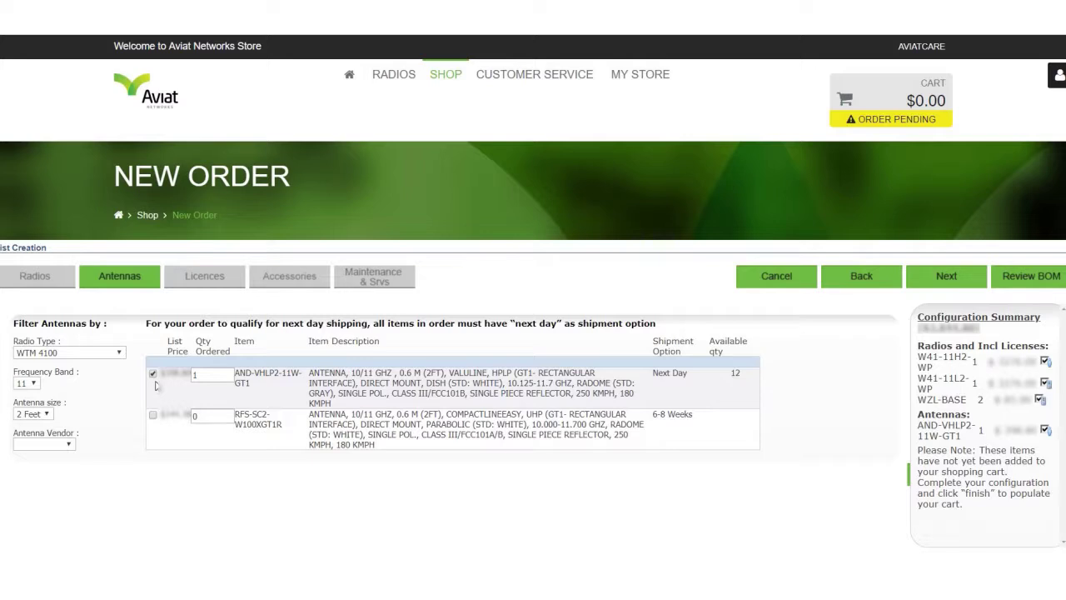
left_click(210, 372)
double_click(194, 375)
type("2")
left_click(268, 393)
Order two WZF-42500 throughput licences.
left_click(923, 283)
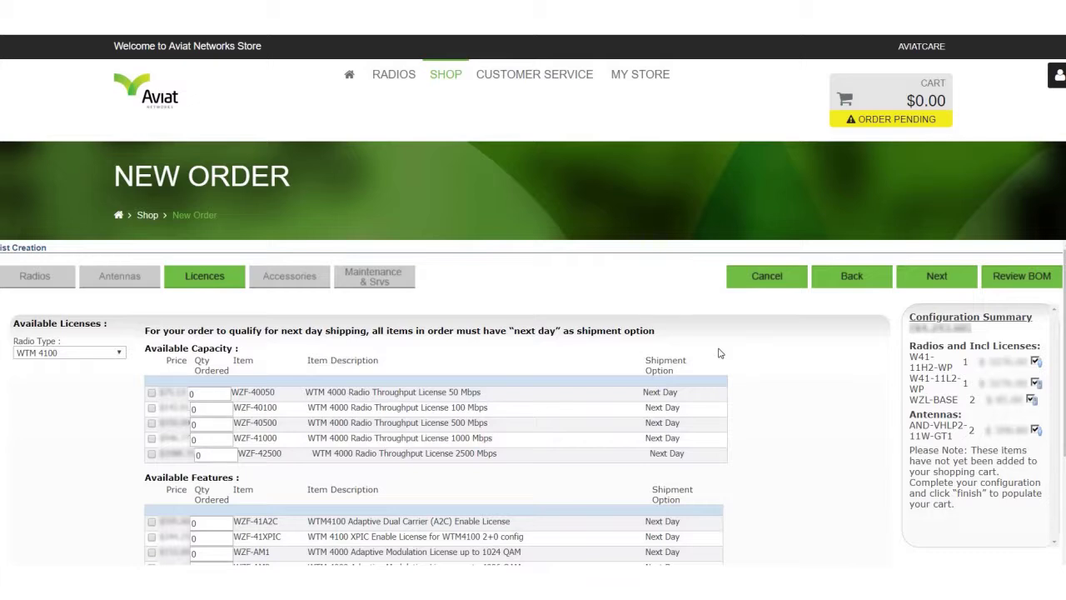
left_click(152, 455)
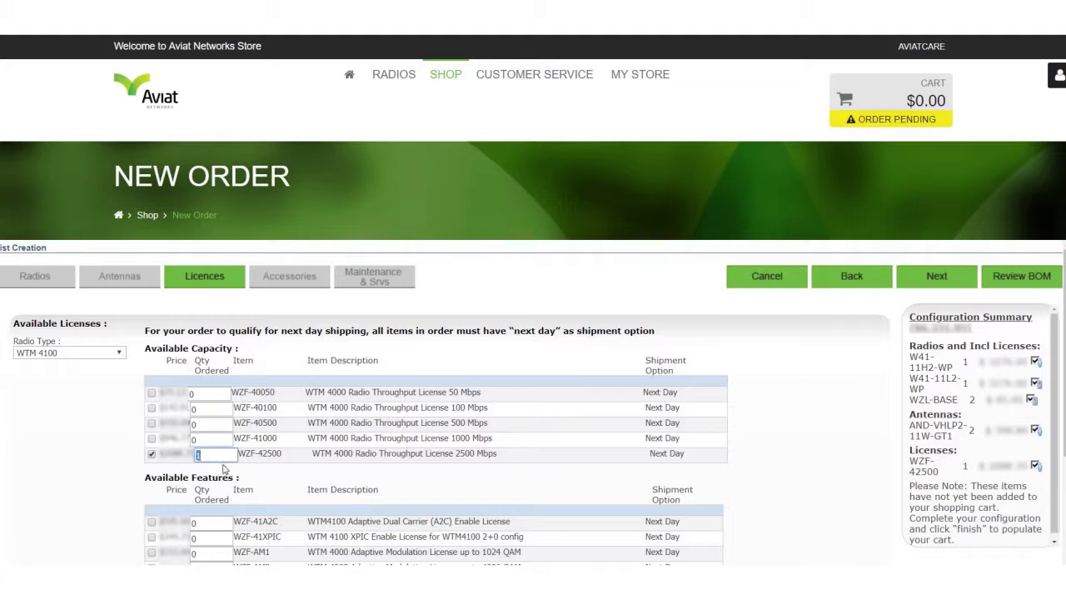
type("2")
scroll(154, 473, "down", 1)
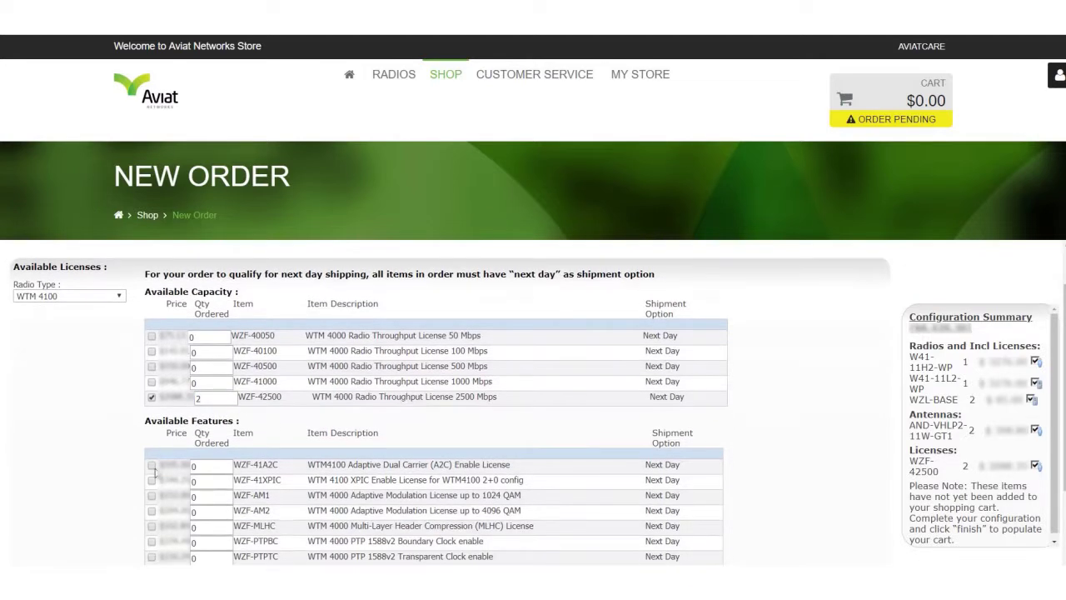
Order two WZF-41A2C dual carrier licences and continue to Accessories.
left_click(151, 466)
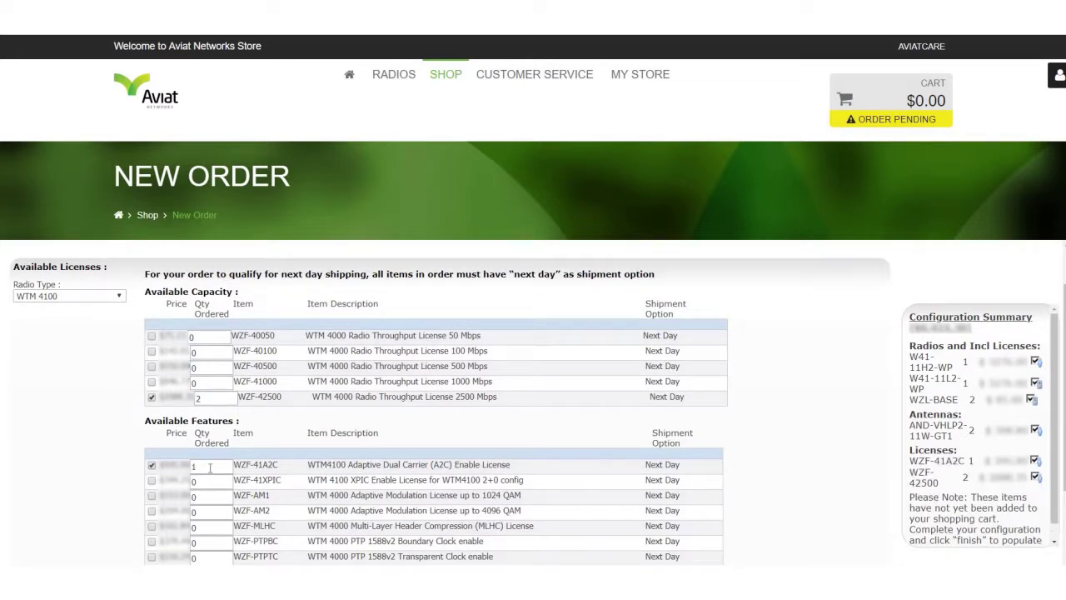
double_click(210, 468)
type("2")
scroll(941, 278, "up", 1)
left_click(939, 279)
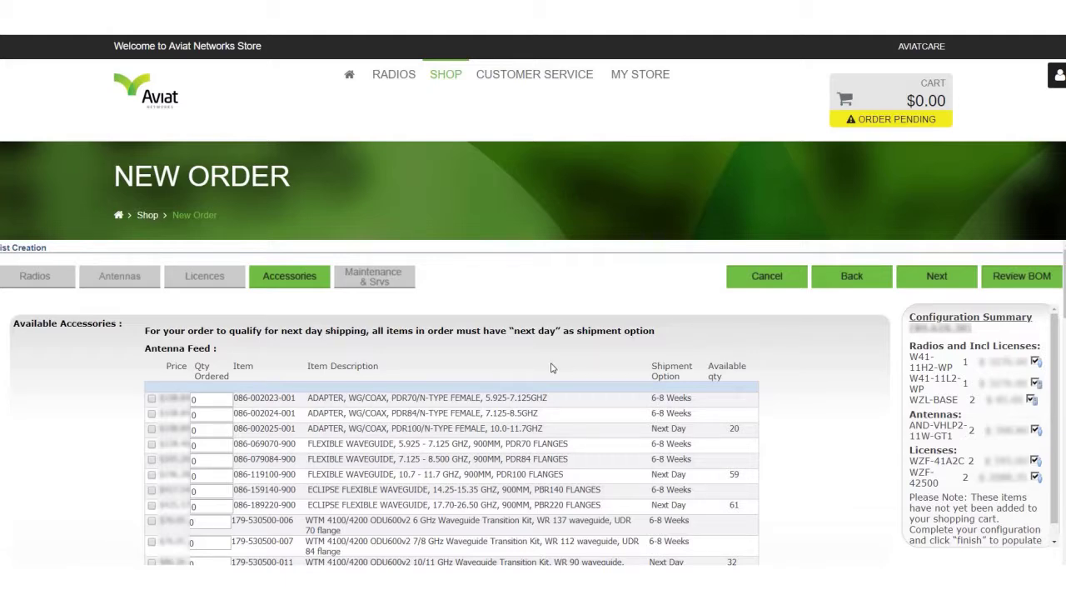
scroll(550, 368, "down", 5)
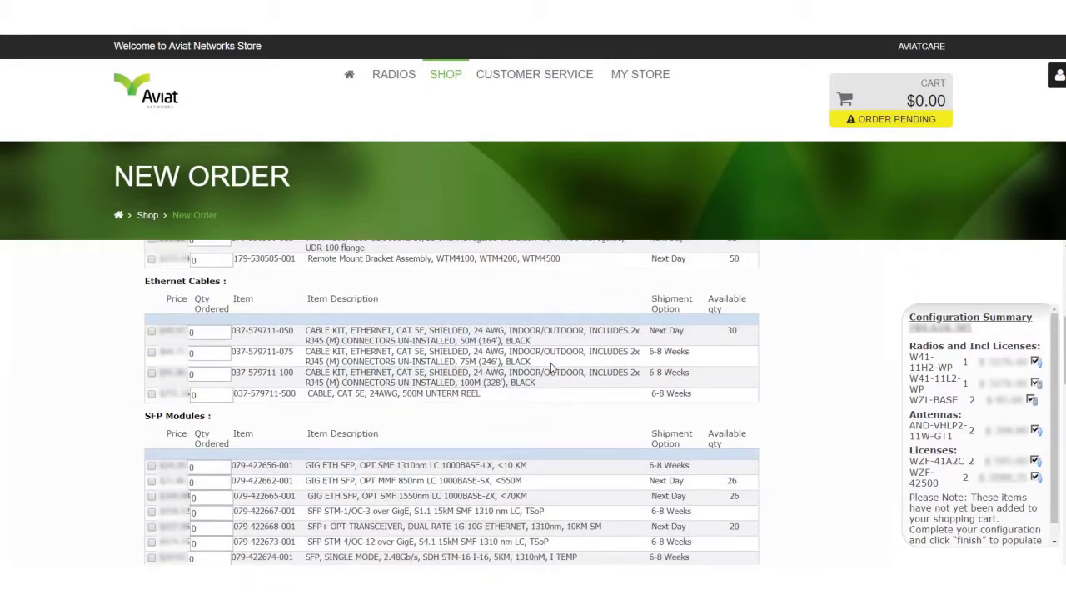
scroll(550, 368, "down", 10)
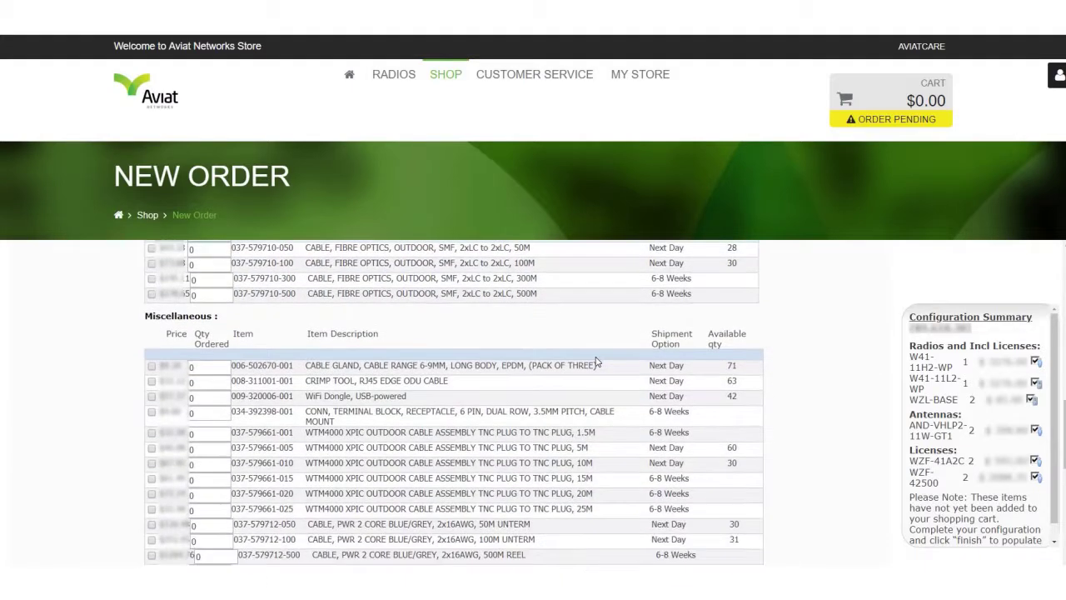
scroll(595, 362, "down", 10)
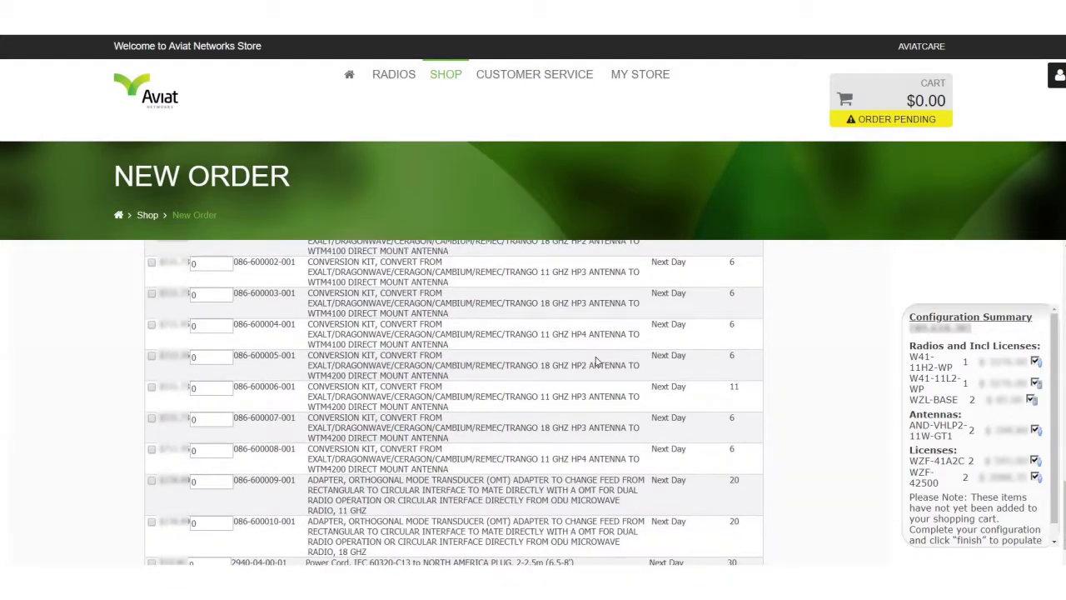
scroll(595, 363, "up", 10)
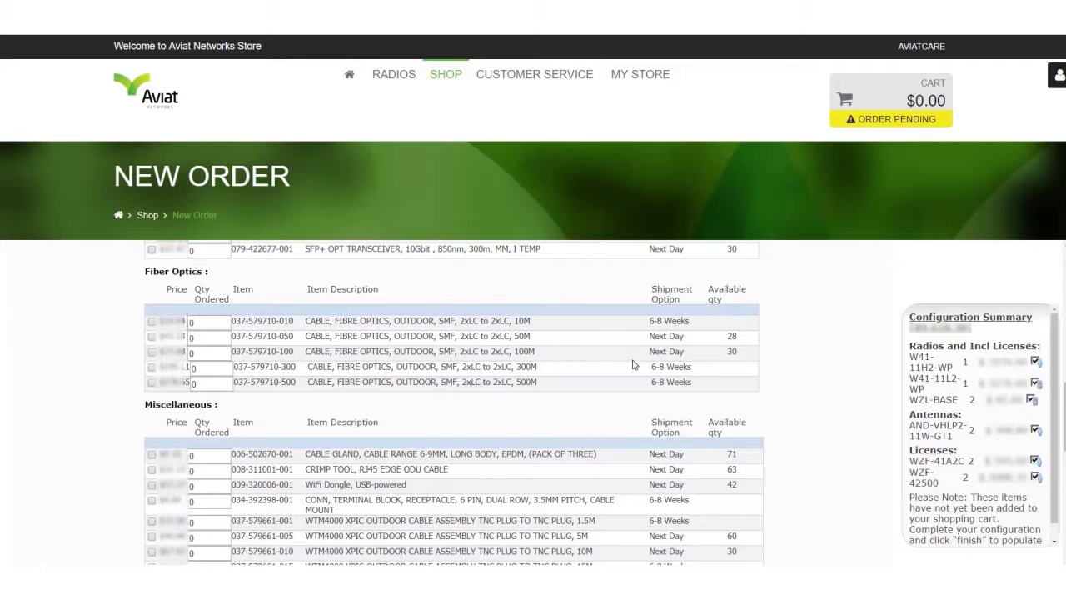
scroll(633, 365, "up", 10)
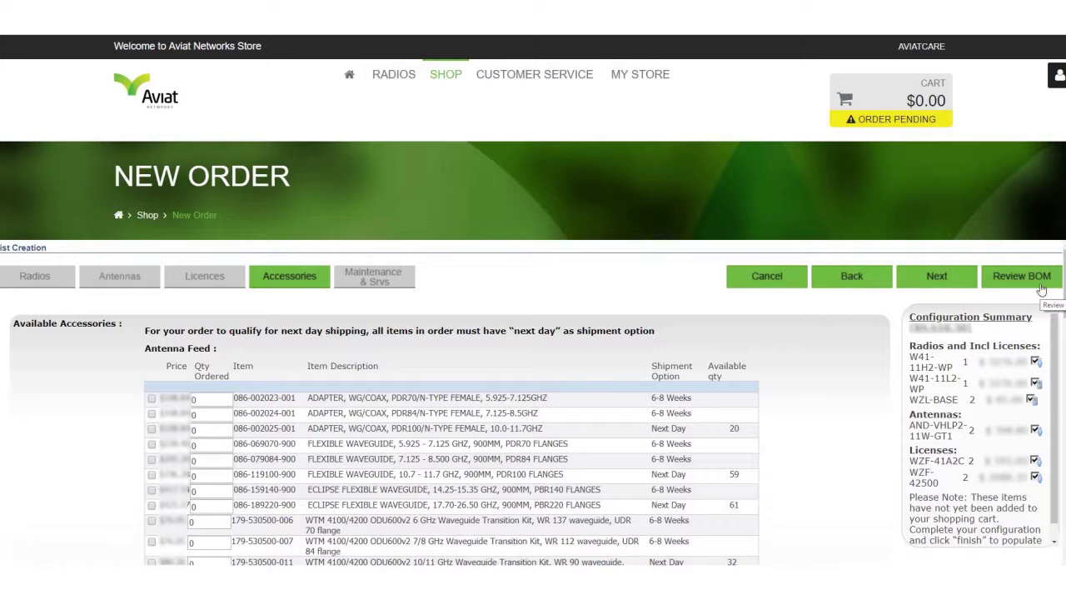
left_click(1039, 284)
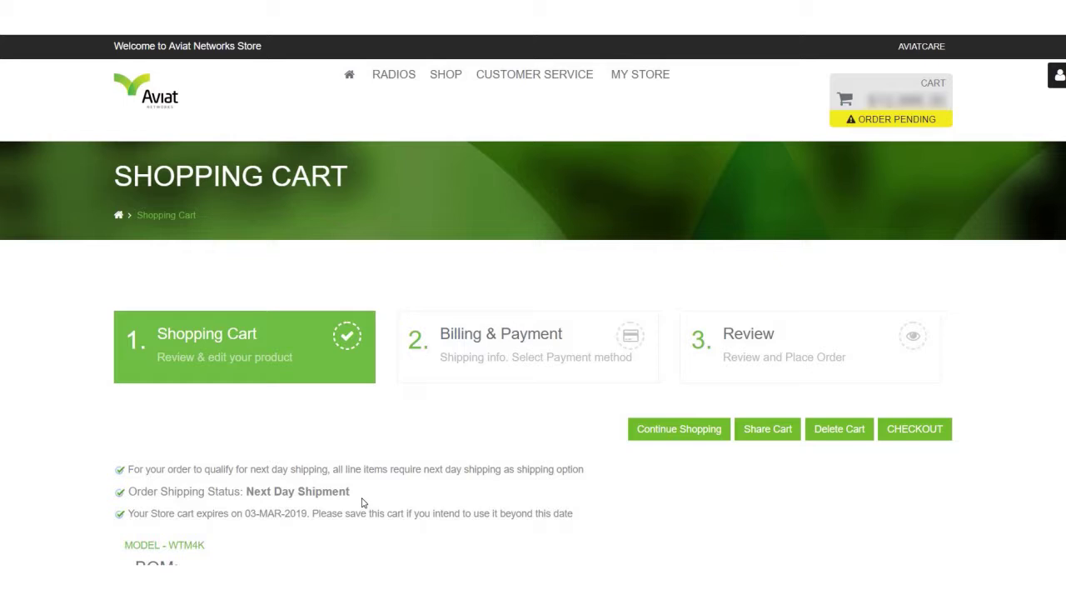
Scroll the shopping cart down to the WTM4K BOM table of six next-day-shipment lines.
scroll(365, 501, "down", 3)
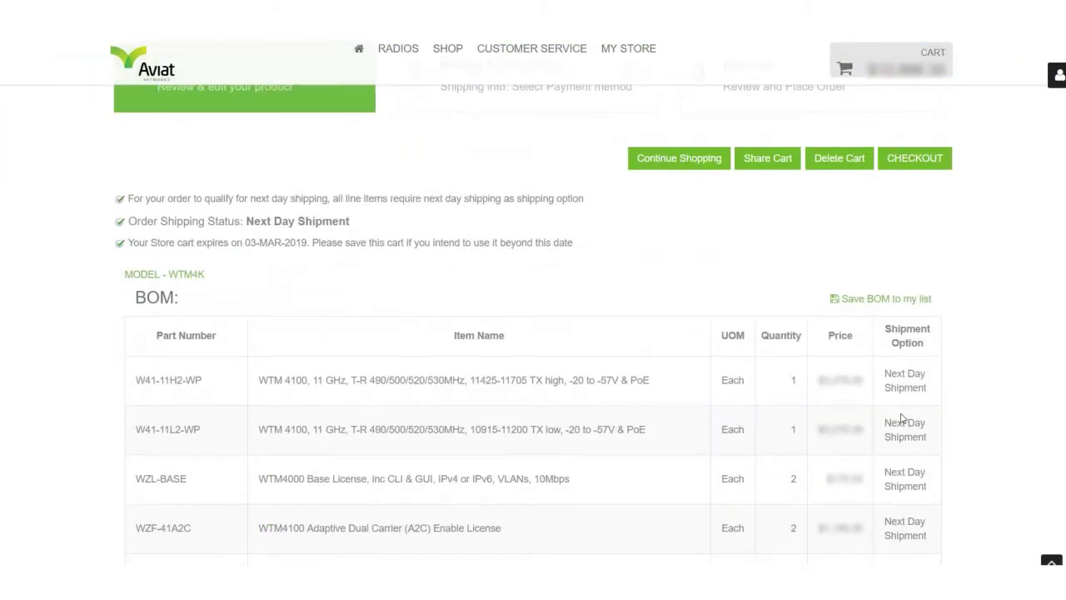
scroll(934, 396, "down", 2)
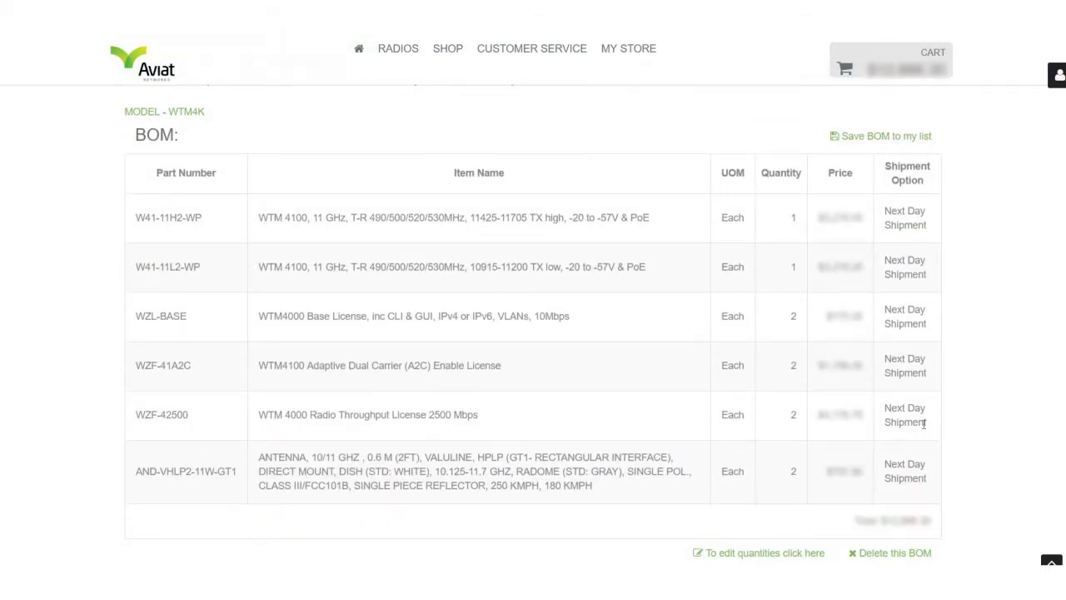
scroll(923, 424, "down", 3)
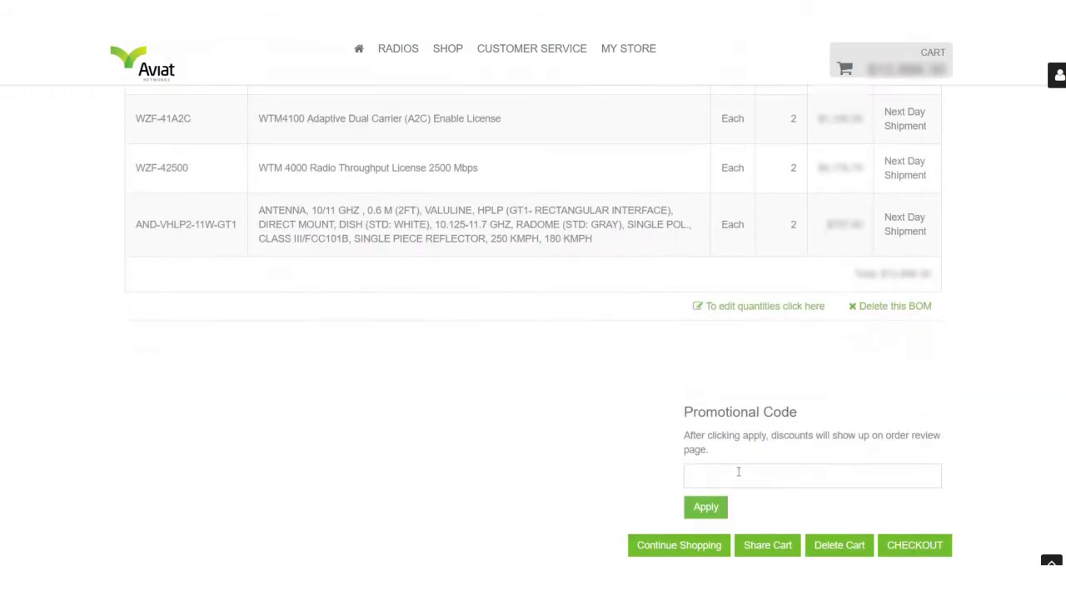
left_click(738, 471)
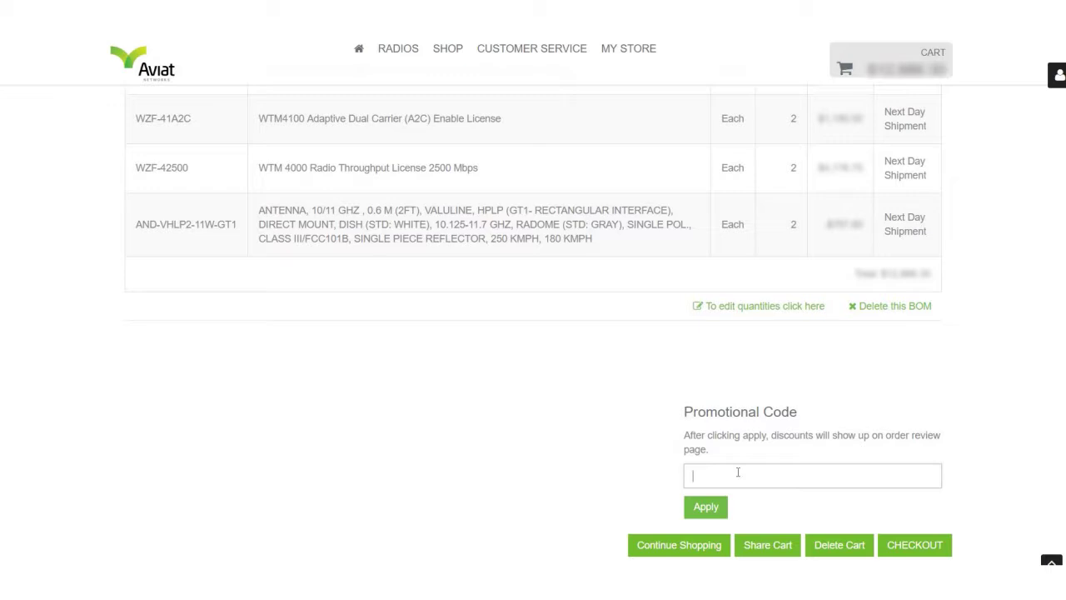
scroll(734, 481, "up", 1)
scroll(734, 482, "up", 5)
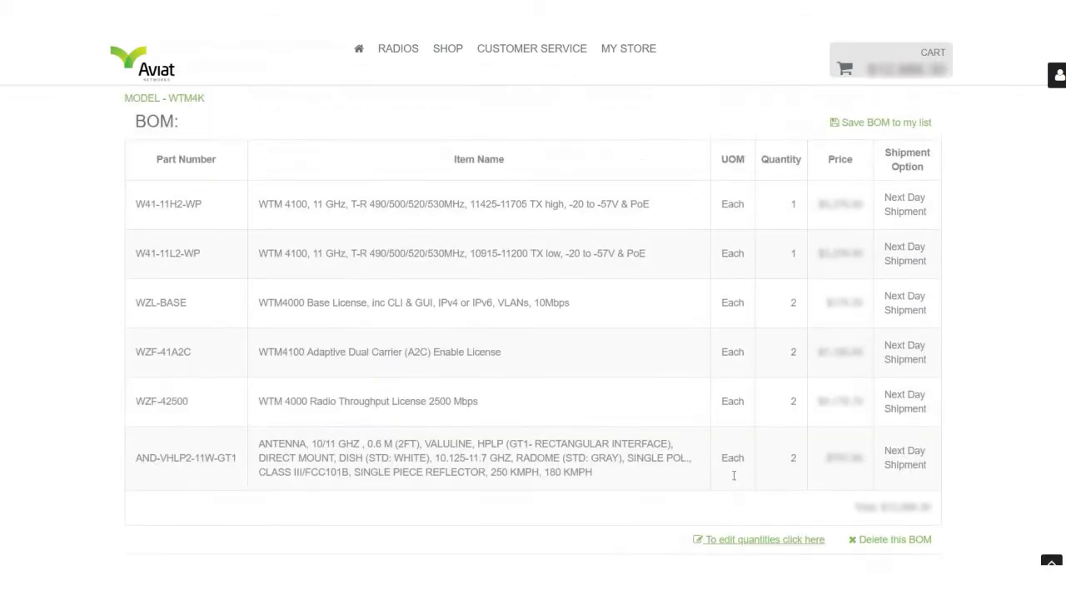